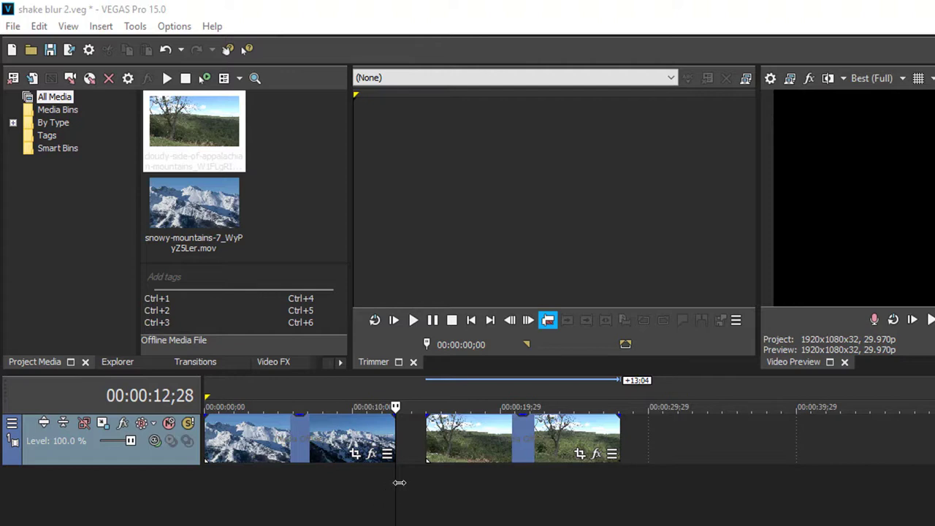
Step: Split the snowy mountain event at 00:00:12;18 so its final frames become a separate short event
{"action": "left_click", "coordinate": [399, 482]}
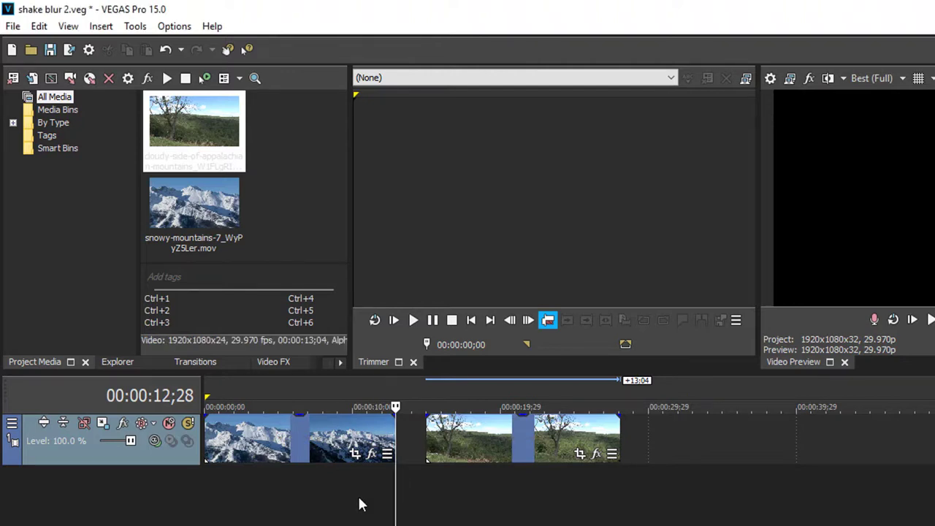
{"action": "key", "text": "Left"}
{"action": "key", "text": "Left"}
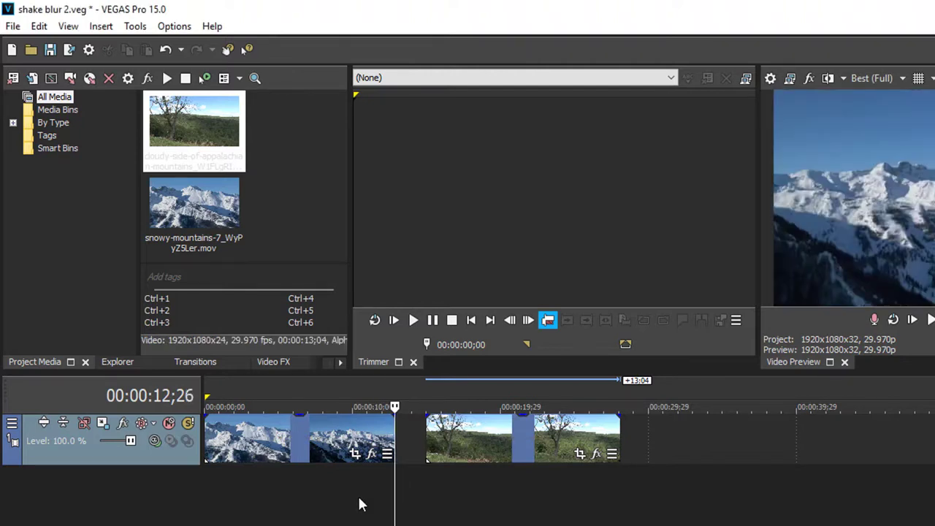
{"action": "key", "text": "Left"}
{"action": "key", "text": "Left"}
{"action": "key", "text": "Left"}
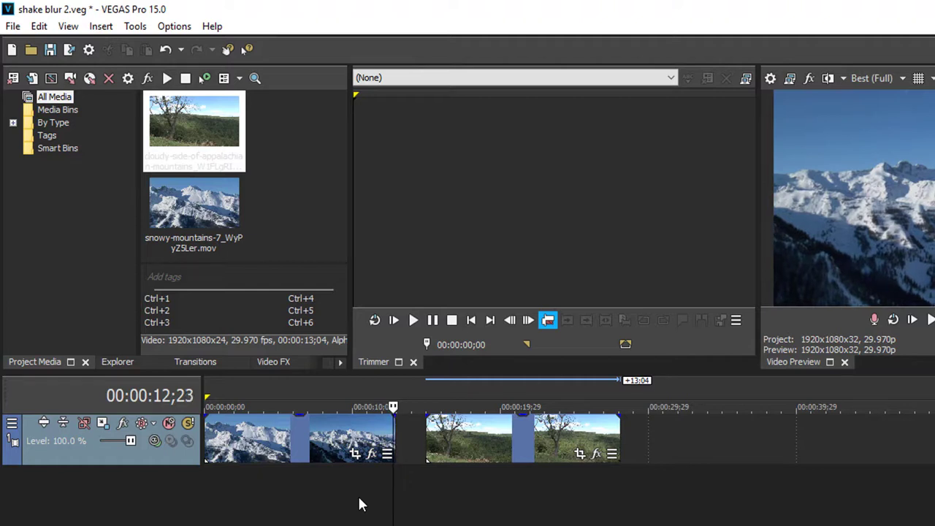
{"action": "key", "text": "Left"}
{"action": "key", "text": "Left"}
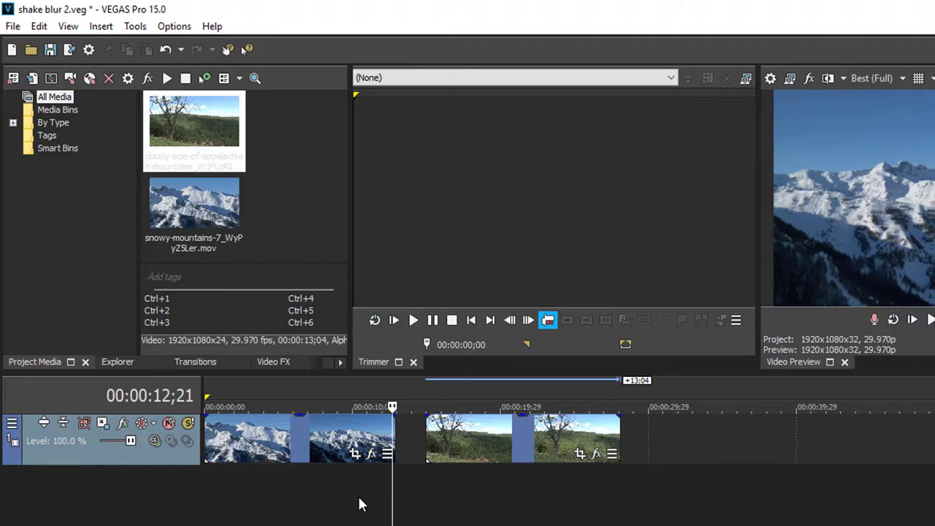
{"action": "key", "text": "Left"}
{"action": "key", "text": "Left"}
{"action": "key", "text": "Left"}
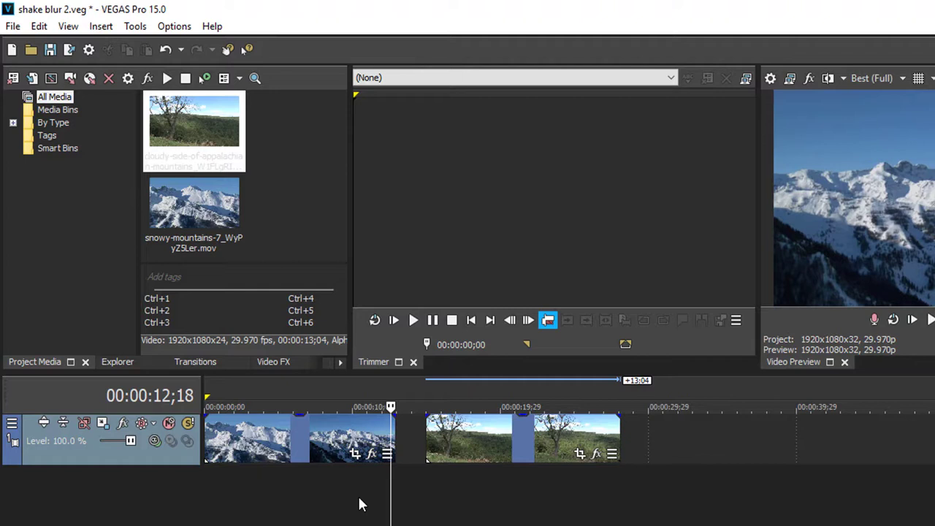
{"action": "key", "text": "KP_4"}
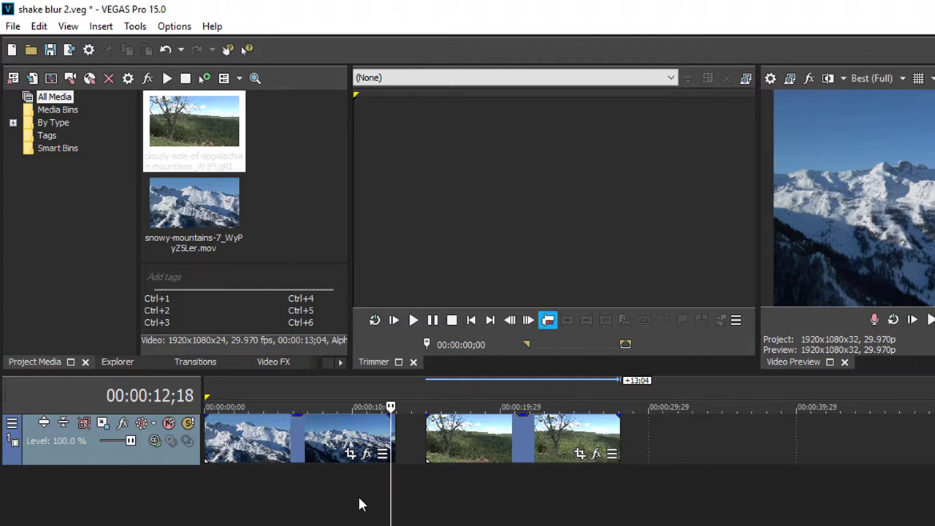
{"action": "scroll", "coordinate": [455, 521], "scroll_direction": "up", "scroll_amount": 4}
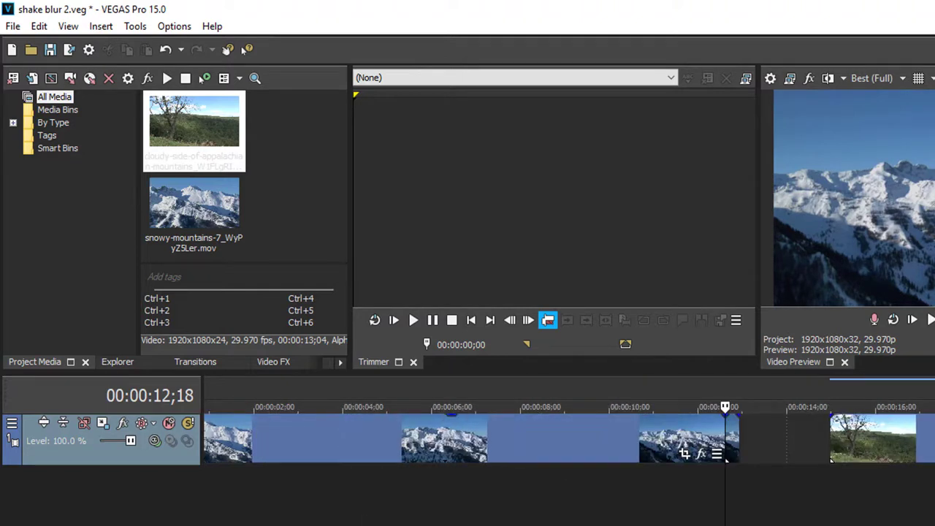
{"action": "scroll", "coordinate": [725, 459], "scroll_direction": "up", "scroll_amount": 4}
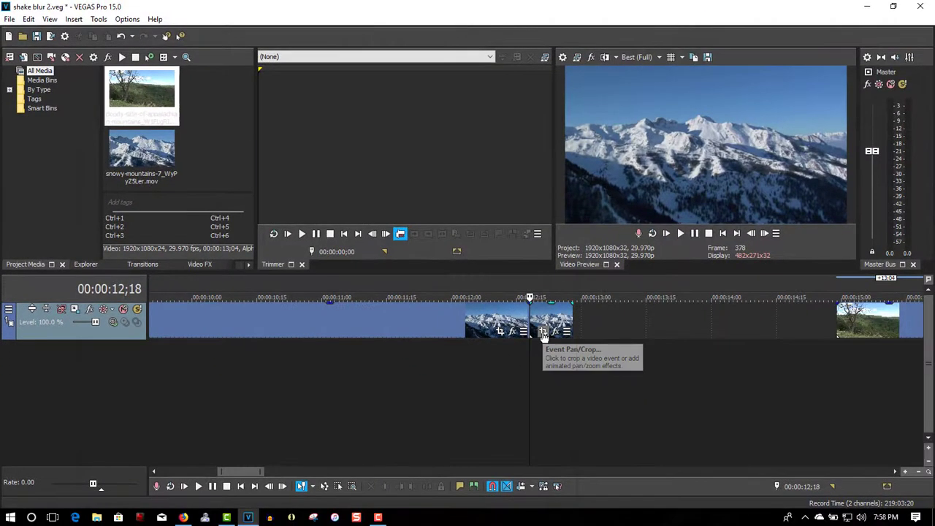
Step: In the short snowy event's Pan/Crop, enable Sync Cursor and shrink the crop frame slightly
{"action": "left_click", "coordinate": [543, 333]}
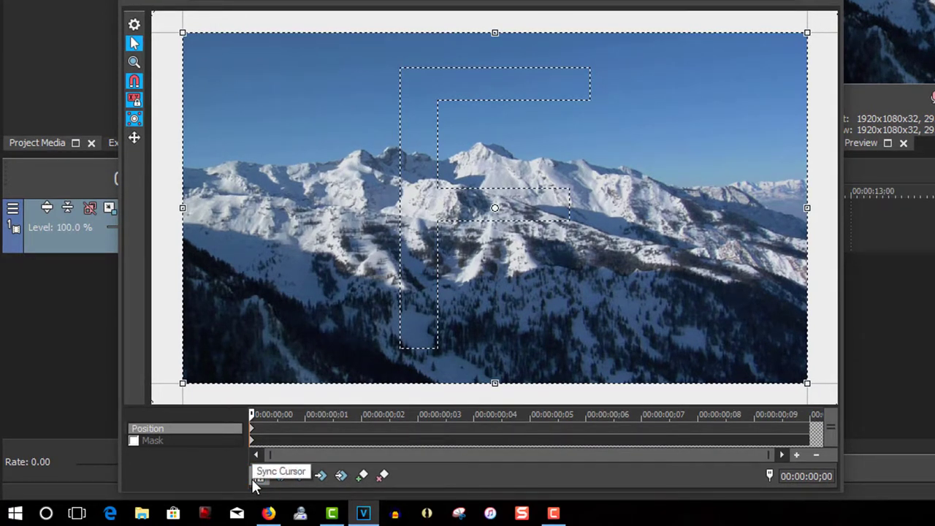
{"action": "left_click", "coordinate": [257, 478]}
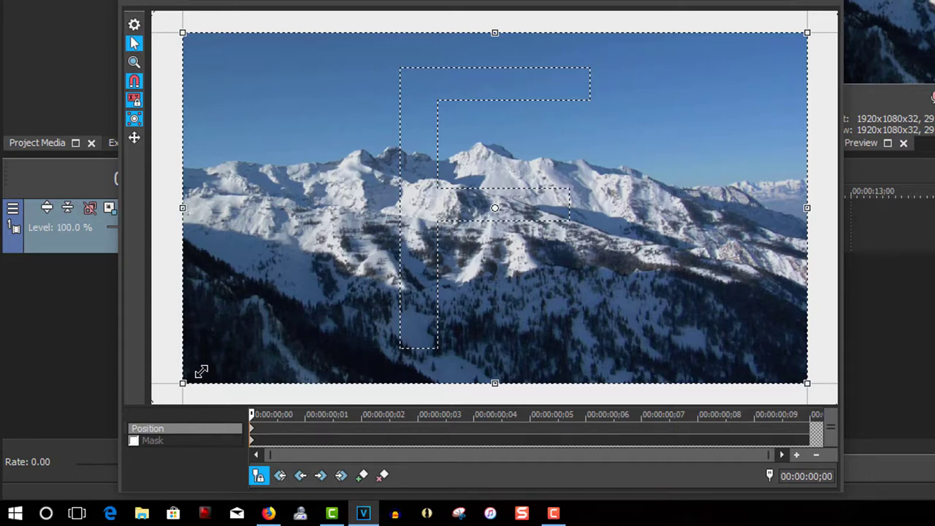
{"action": "left_click_drag", "start_coordinate": [202, 370], "coordinate": [205, 368]}
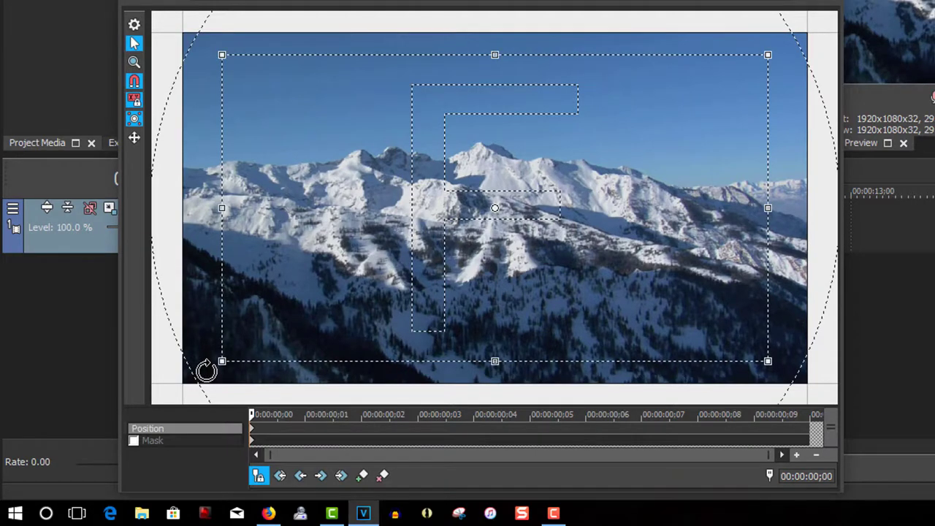
Step: Add shake keyframes on frames 1–4, jolting the crop frame right, down, up, then left
{"action": "left_click", "coordinate": [305, 436]}
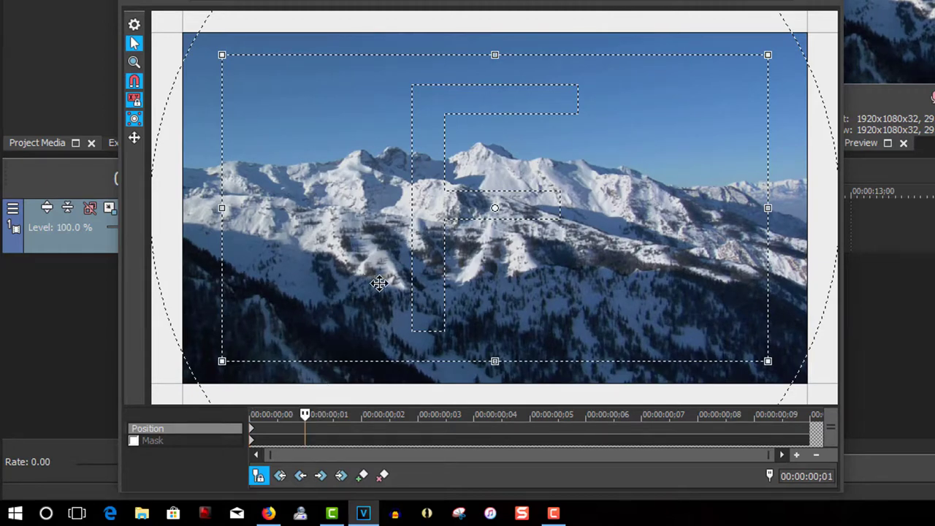
{"action": "left_click_drag", "start_coordinate": [380, 284], "coordinate": [399, 285]}
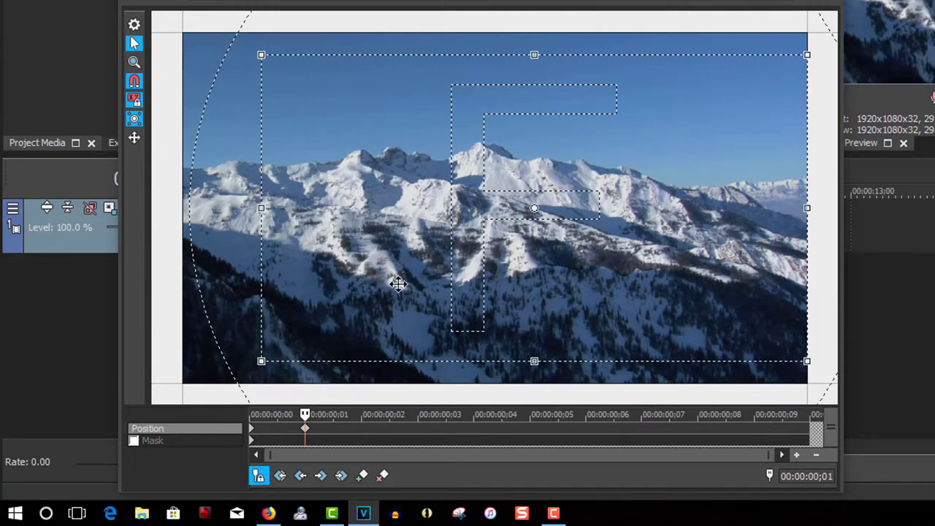
{"action": "left_click", "coordinate": [361, 430]}
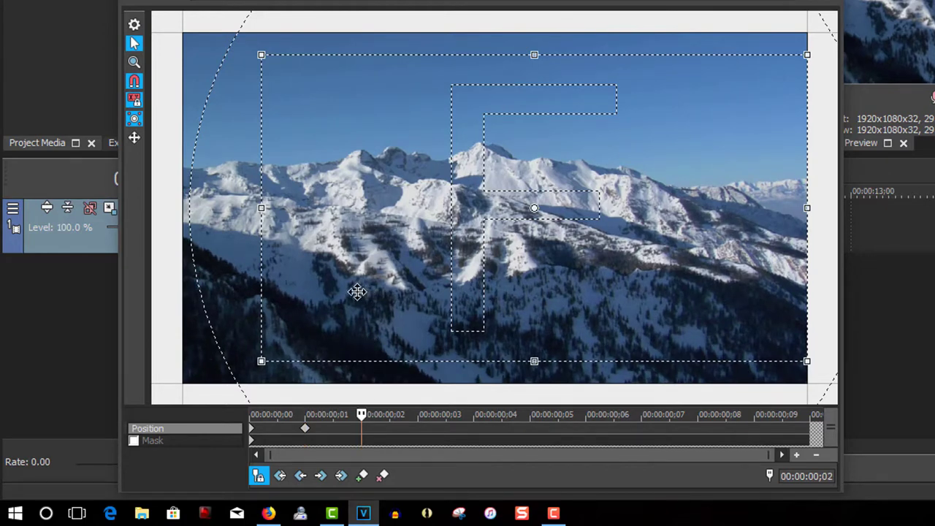
{"action": "left_click_drag", "start_coordinate": [357, 295], "coordinate": [356, 319]}
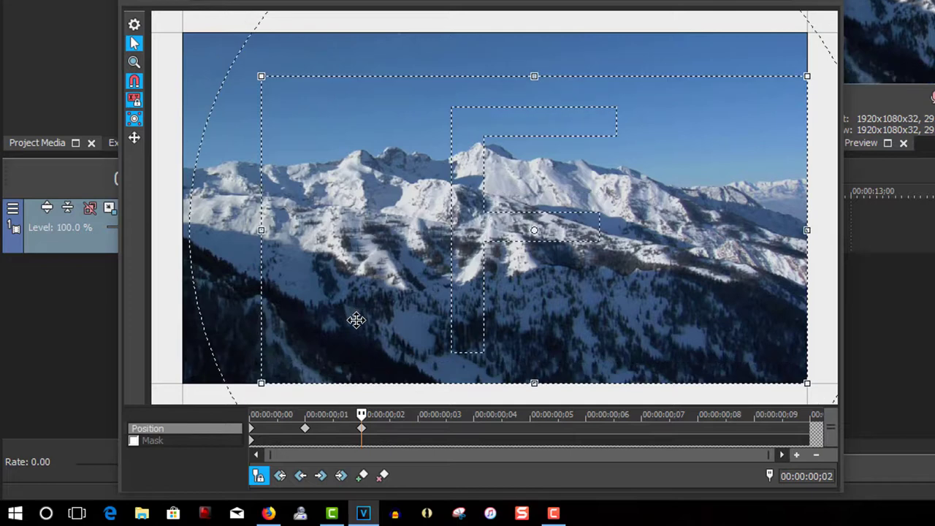
{"action": "left_click", "coordinate": [420, 433]}
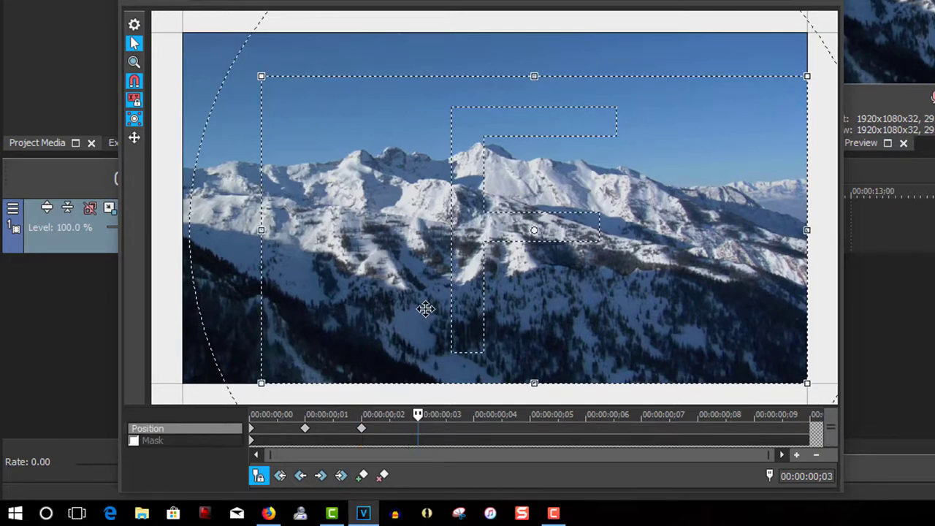
{"action": "left_click_drag", "start_coordinate": [415, 252], "coordinate": [415, 209]}
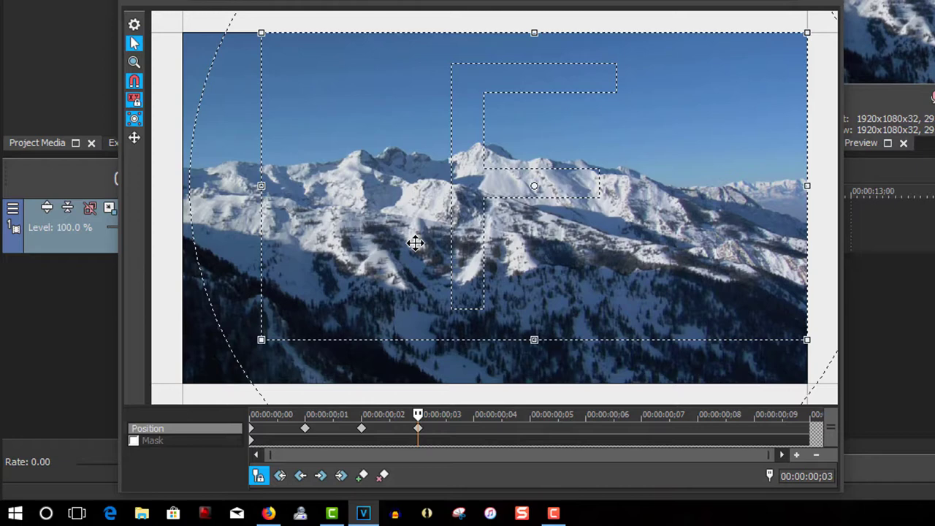
{"action": "left_click", "coordinate": [475, 434]}
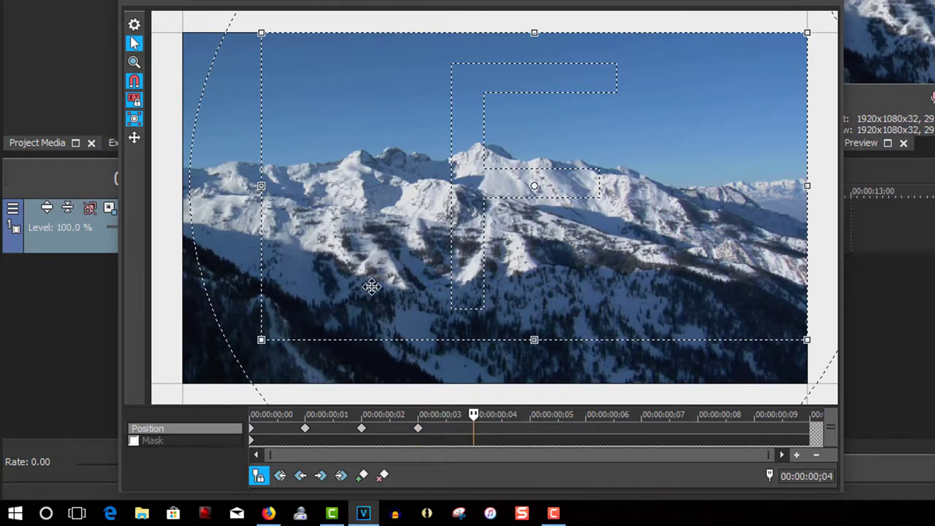
{"action": "left_click_drag", "start_coordinate": [372, 287], "coordinate": [337, 286]}
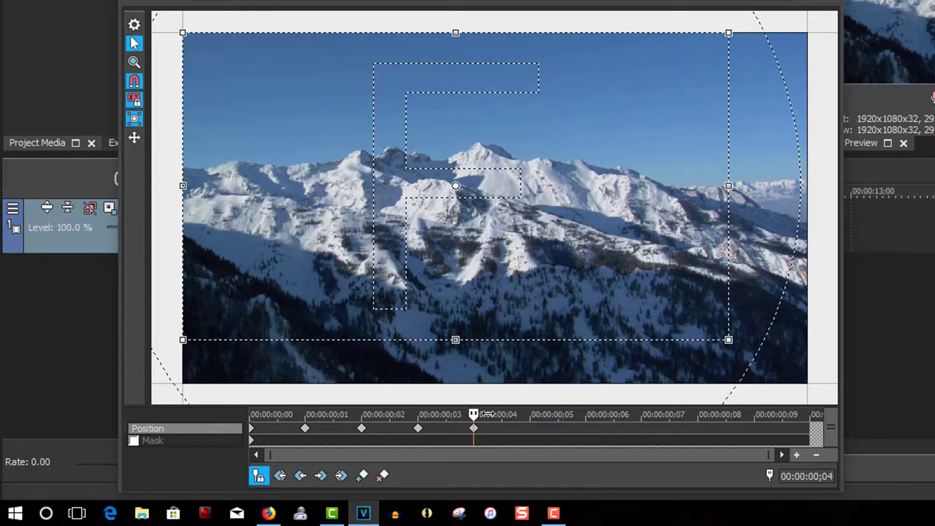
Step: Add shake keyframes on frames 5–8, shifting the crop frame down, right, up, then left
{"action": "left_click", "coordinate": [532, 432]}
{"action": "left_click_drag", "start_coordinate": [498, 292], "coordinate": [495, 332]}
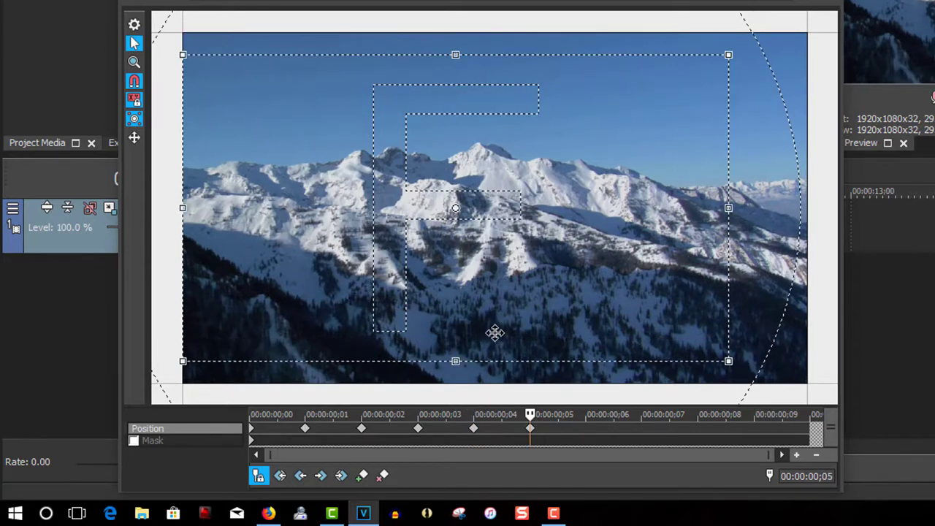
{"action": "left_click", "coordinate": [586, 426]}
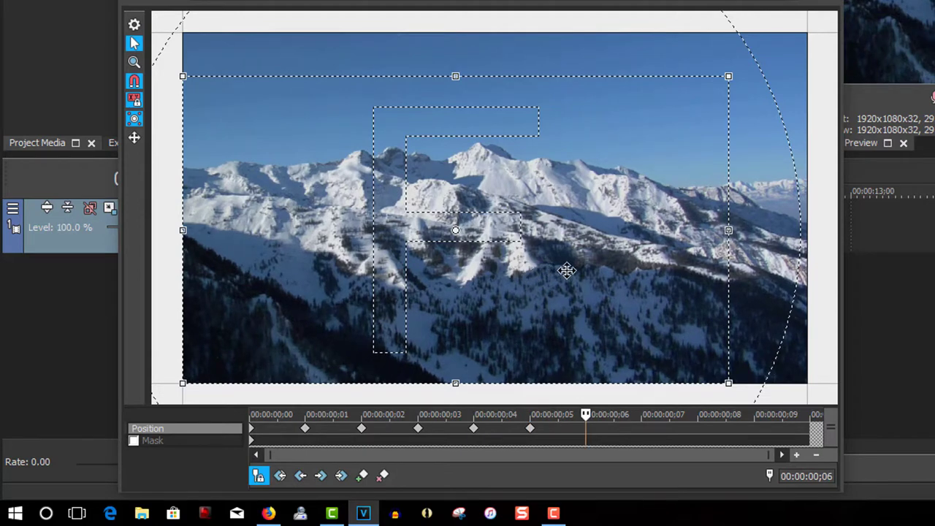
{"action": "left_click_drag", "start_coordinate": [567, 271], "coordinate": [607, 273]}
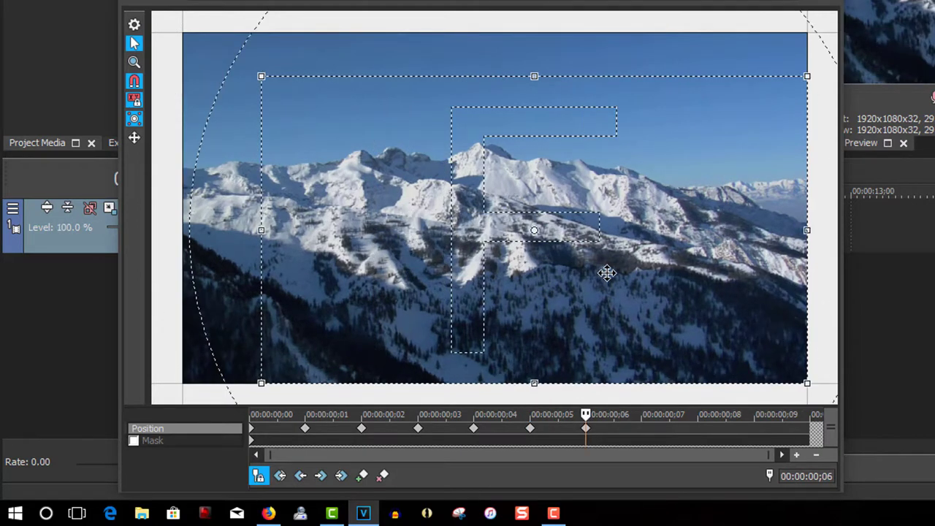
{"action": "left_click", "coordinate": [641, 429]}
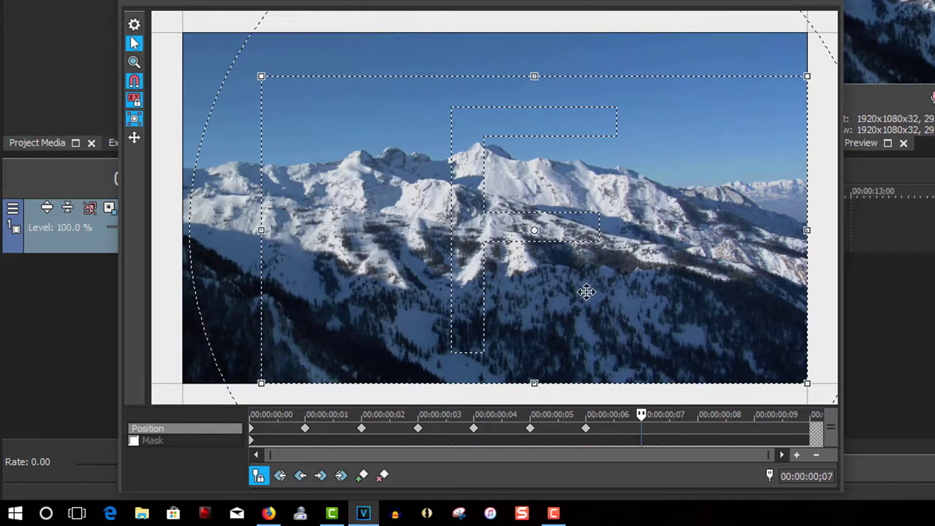
{"action": "left_click_drag", "start_coordinate": [580, 269], "coordinate": [581, 227]}
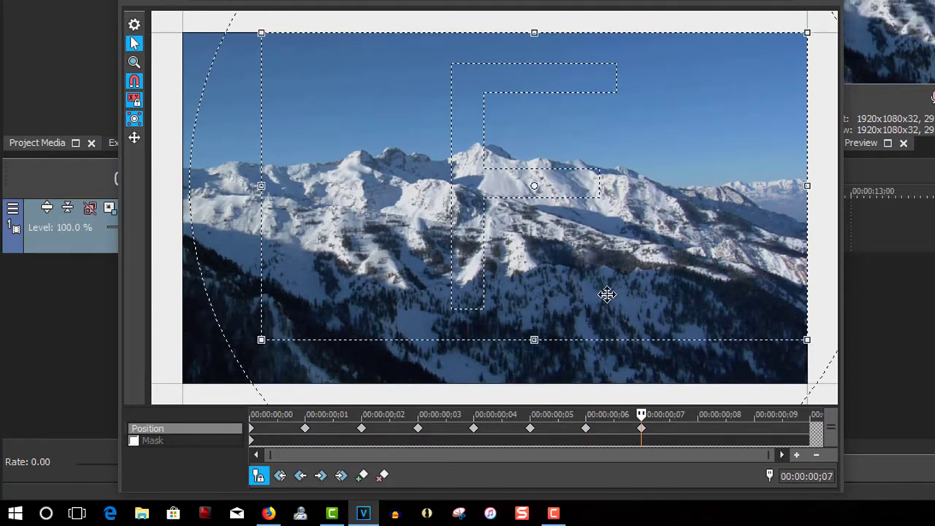
{"action": "left_click", "coordinate": [696, 429]}
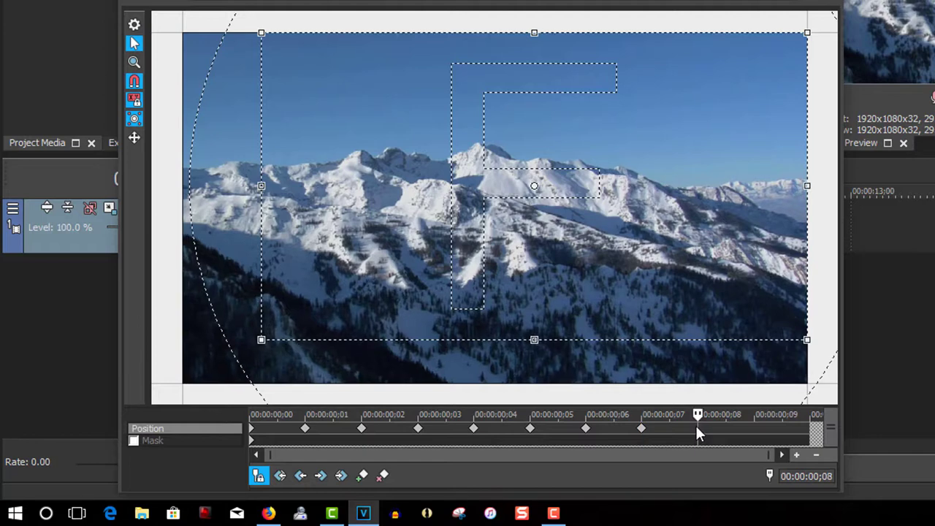
{"action": "left_click_drag", "start_coordinate": [578, 295], "coordinate": [549, 292]}
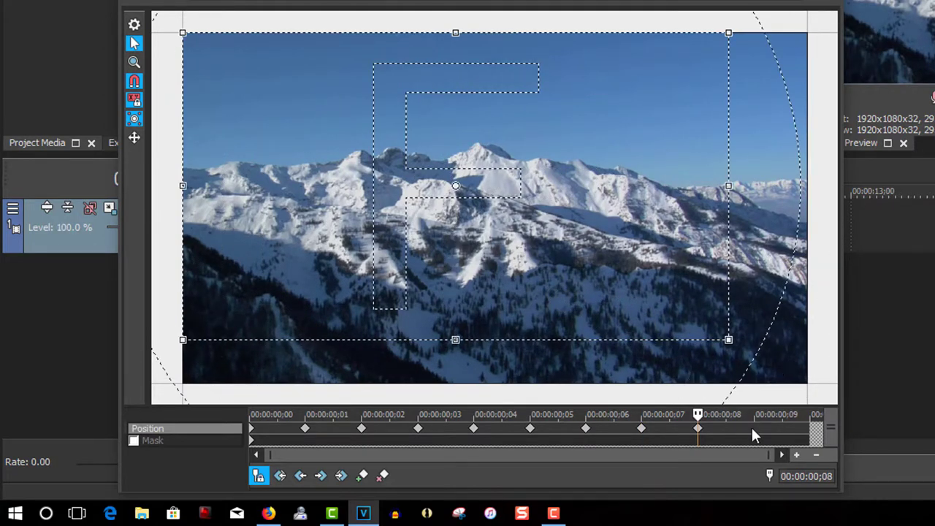
Step: Restore the full framing at 00:00:00;09 and copy the Pan/Crop shake keyframes
{"action": "left_click", "coordinate": [753, 429]}
{"action": "right_click", "coordinate": [705, 361]}
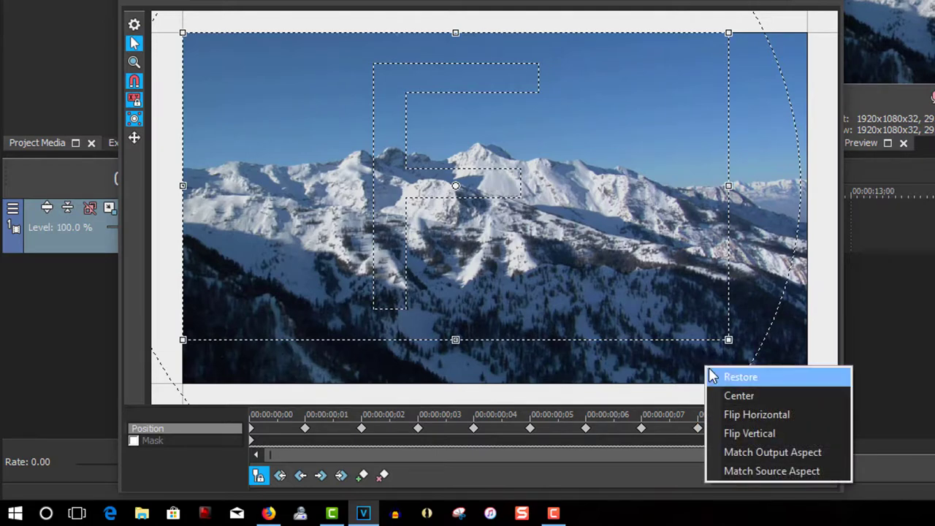
{"action": "key", "text": "Escape"}
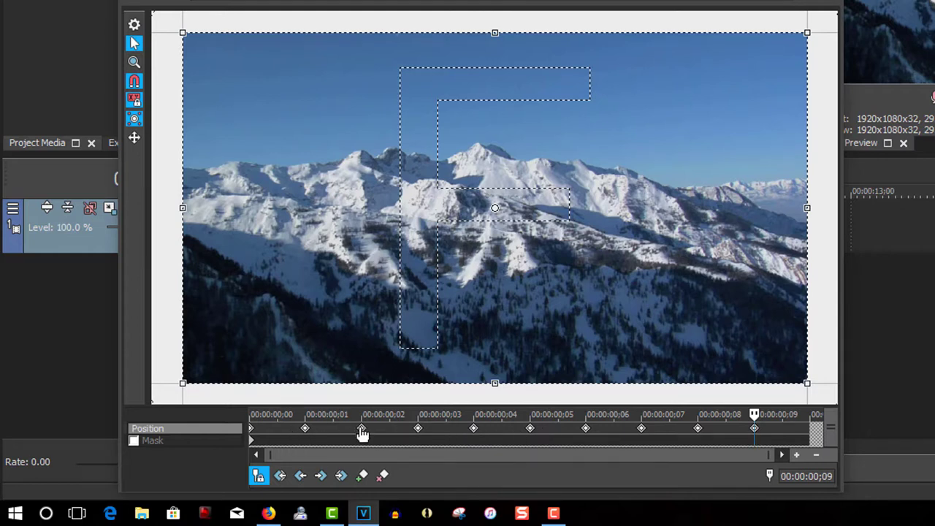
{"action": "right_click", "coordinate": [335, 429]}
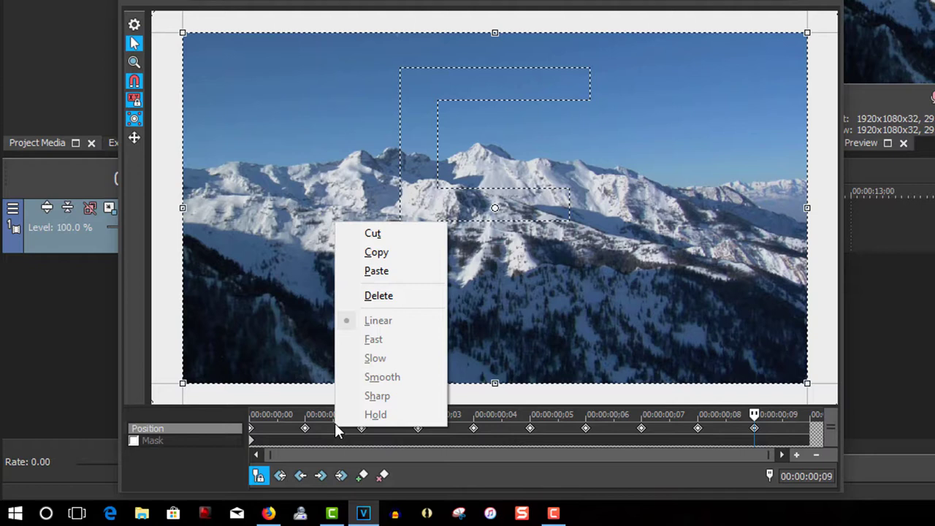
{"action": "left_click", "coordinate": [376, 253]}
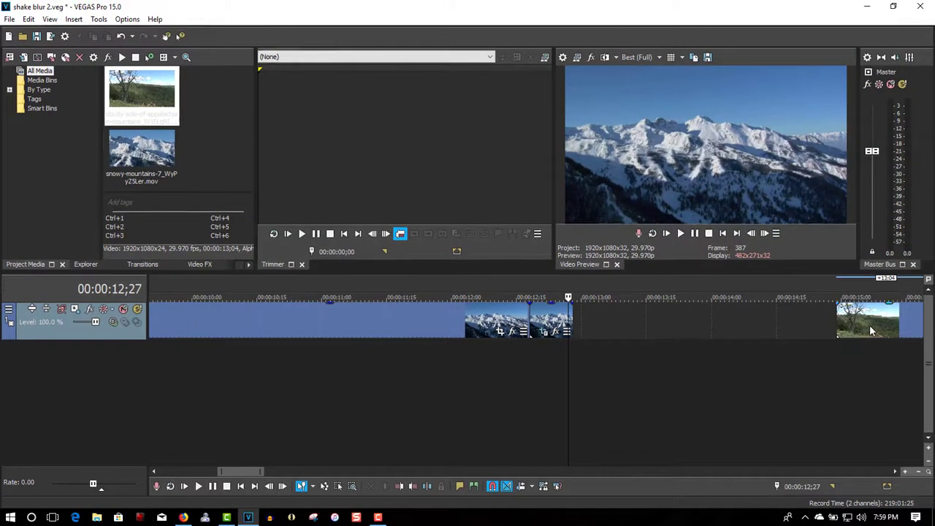
Step: Move the tree clip to start at 00:00:13;02 and split it at 00:00:13;12
{"action": "left_click_drag", "start_coordinate": [869, 334], "coordinate": [590, 351]}
{"action": "left_click", "coordinate": [591, 352]}
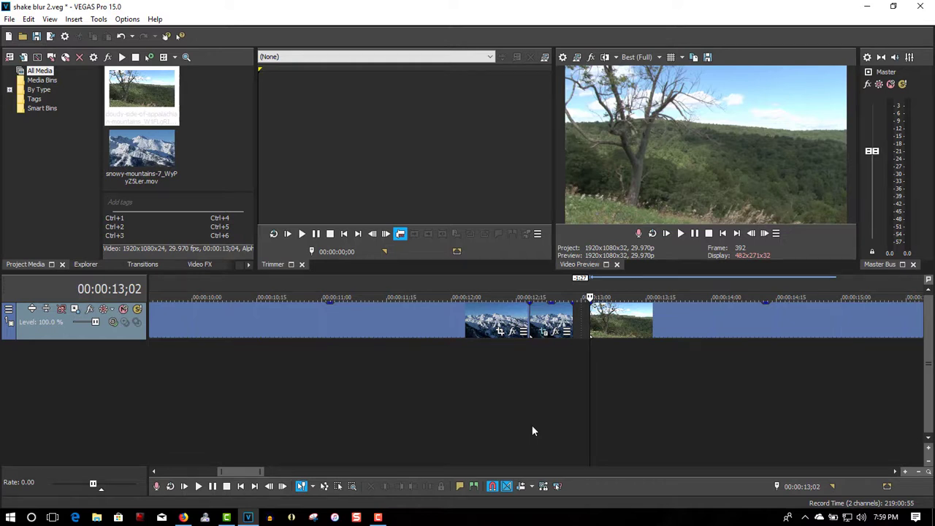
{"action": "key", "text": "alt+Right"}
{"action": "key", "text": "alt+Right"}
{"action": "key", "text": "alt+Right"}
{"action": "key", "text": "alt+Right"}
{"action": "key", "text": "alt+Right"}
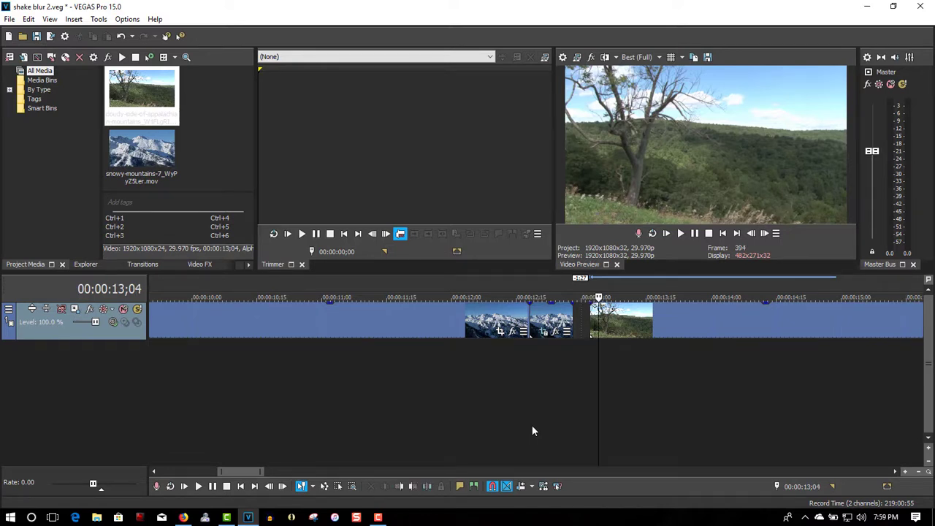
{"action": "key", "text": "alt+Right"}
{"action": "key", "text": "alt+Right"}
{"action": "key", "text": "alt+Right"}
{"action": "key", "text": "alt+Right"}
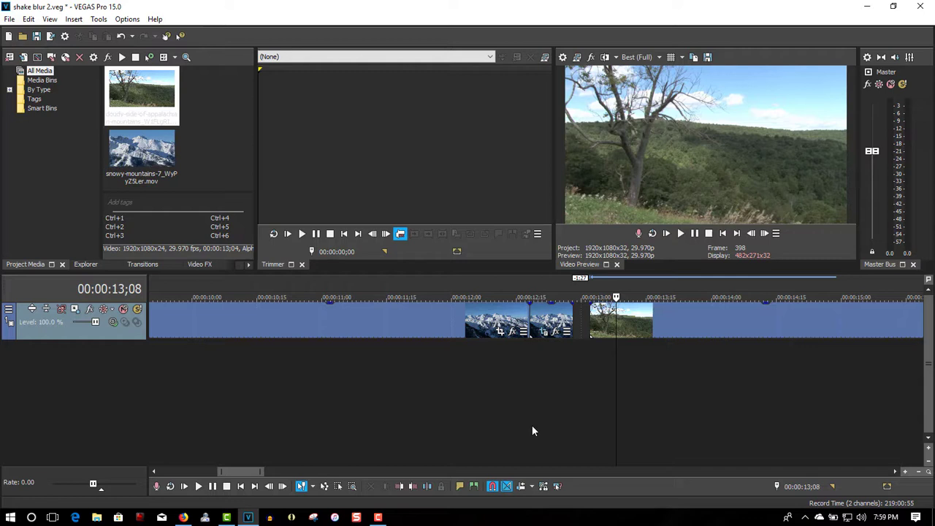
{"action": "key", "text": "alt+Right"}
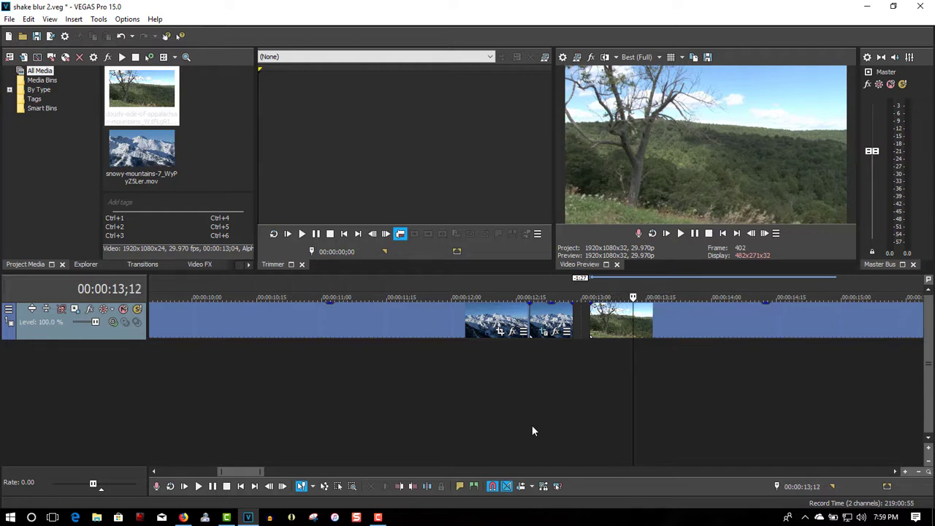
{"action": "key", "text": "ctrl+v"}
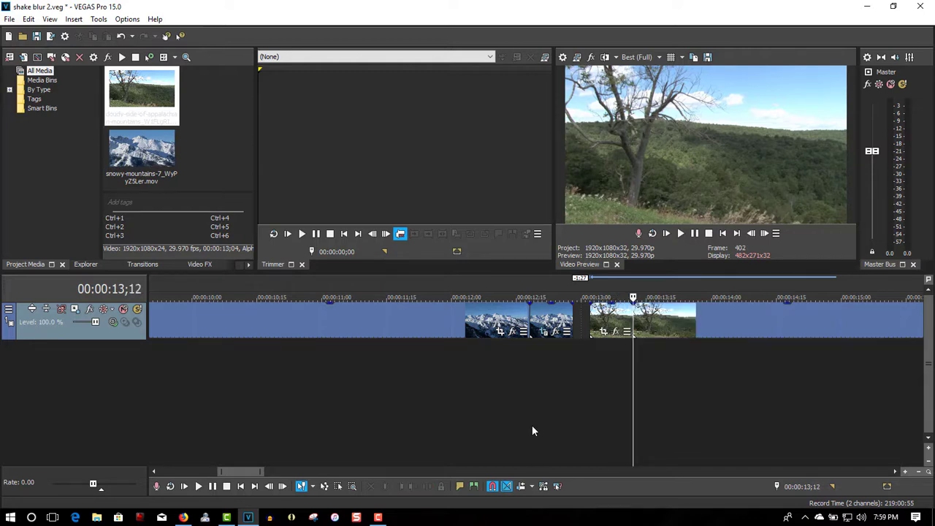
Step: Paste the copied shake keyframes at the first keyframe of the short tree piece's Pan/Crop
{"action": "left_click", "coordinate": [605, 334]}
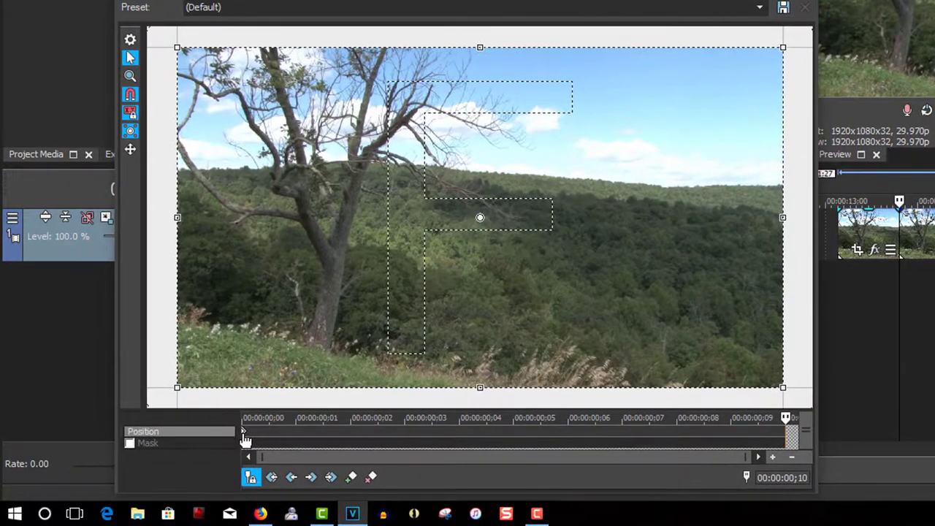
{"action": "left_click", "coordinate": [185, 454]}
{"action": "right_click", "coordinate": [185, 454]}
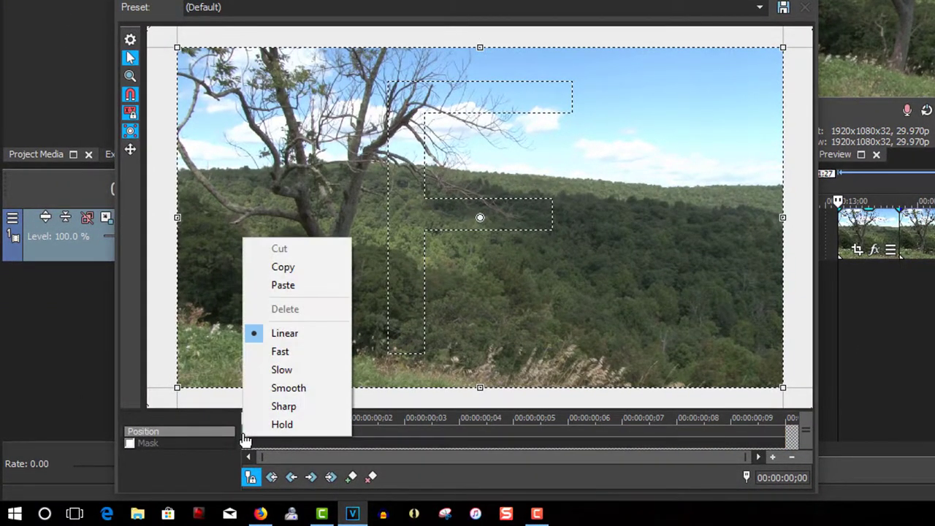
{"action": "left_click", "coordinate": [283, 288]}
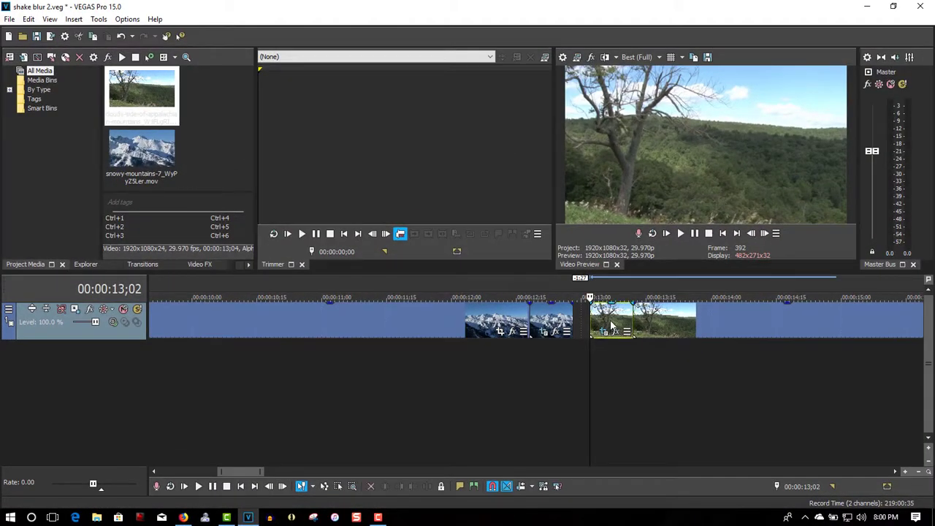
Step: Slide both tree pieces left flush against the snowy clip and show the Linear Blur presets in Video FX
{"action": "left_click_drag", "start_coordinate": [612, 329], "coordinate": [594, 330]}
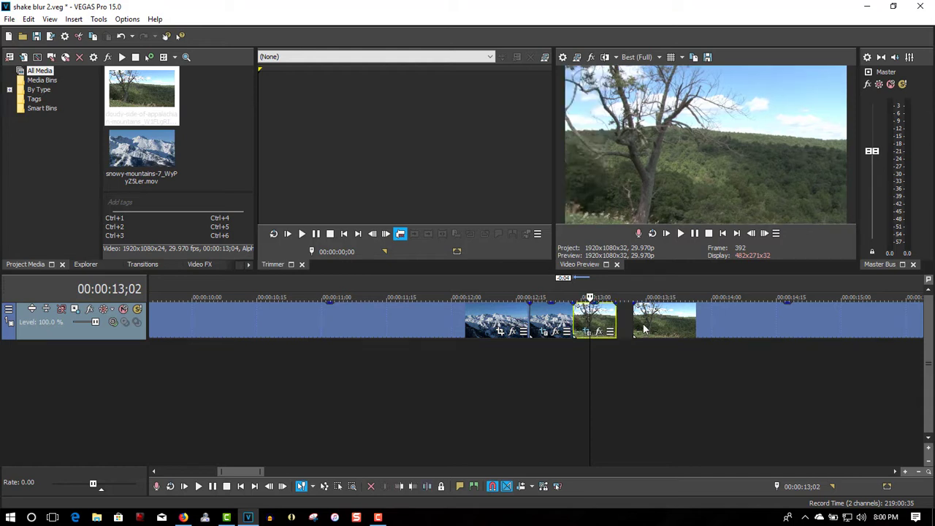
{"action": "left_click_drag", "start_coordinate": [676, 329], "coordinate": [660, 330]}
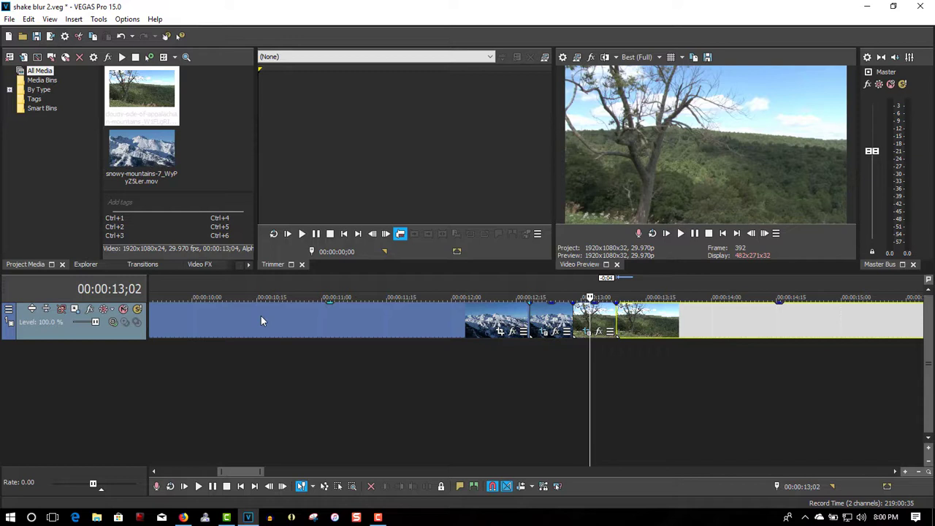
{"action": "left_click", "coordinate": [195, 266]}
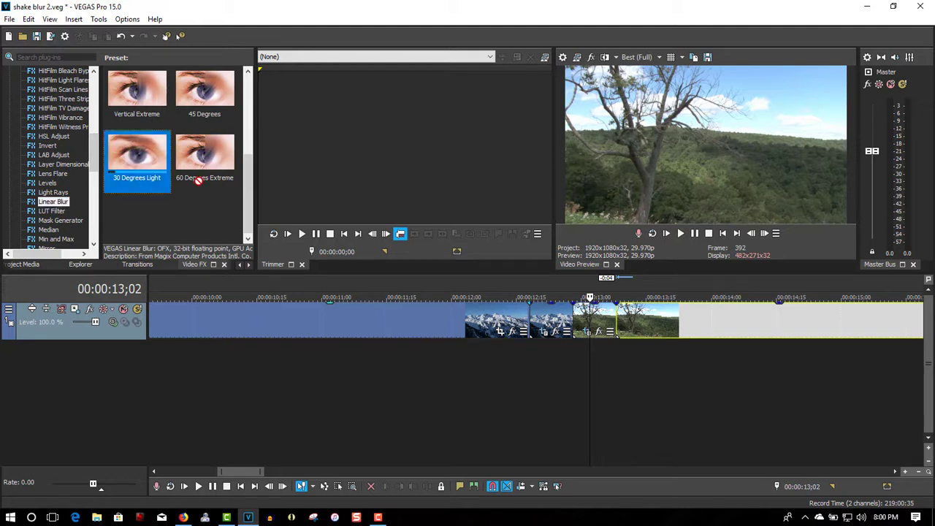
Step: Apply Linear Blur 30 Degrees Light to the snowy event, animating Amount from 0.000 to 0.245
{"action": "left_click_drag", "start_coordinate": [197, 181], "coordinate": [545, 319]}
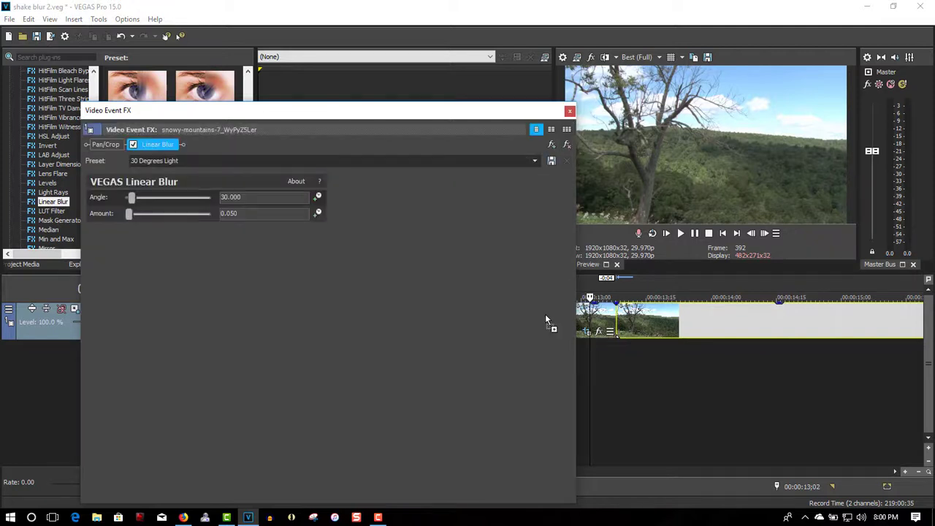
{"action": "left_click_drag", "start_coordinate": [461, 116], "coordinate": [420, 94]}
{"action": "left_click", "coordinate": [532, 349]}
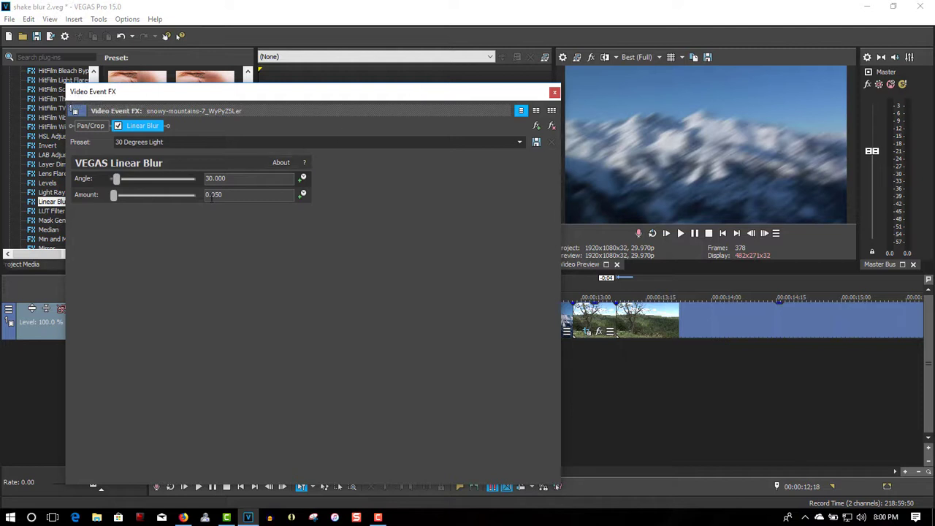
{"action": "left_click_drag", "start_coordinate": [113, 196], "coordinate": [109, 196]}
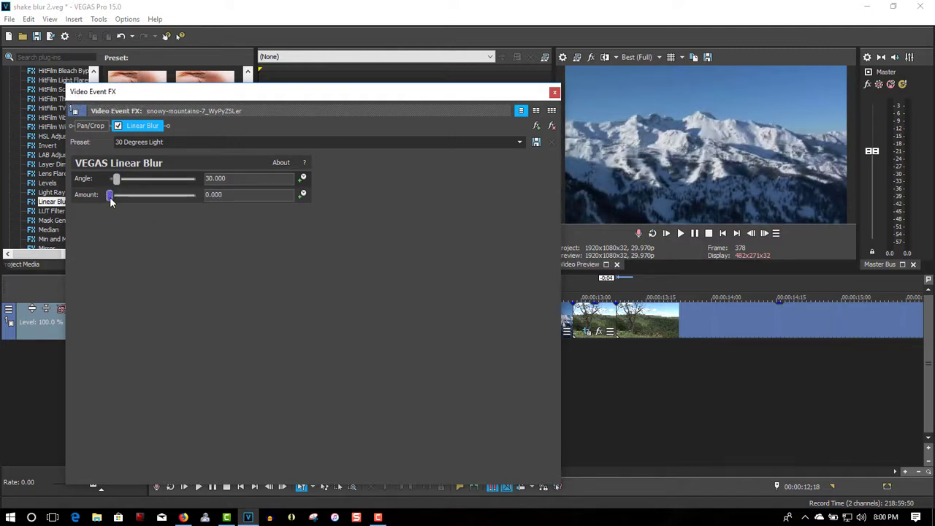
{"action": "left_click", "coordinate": [303, 194]}
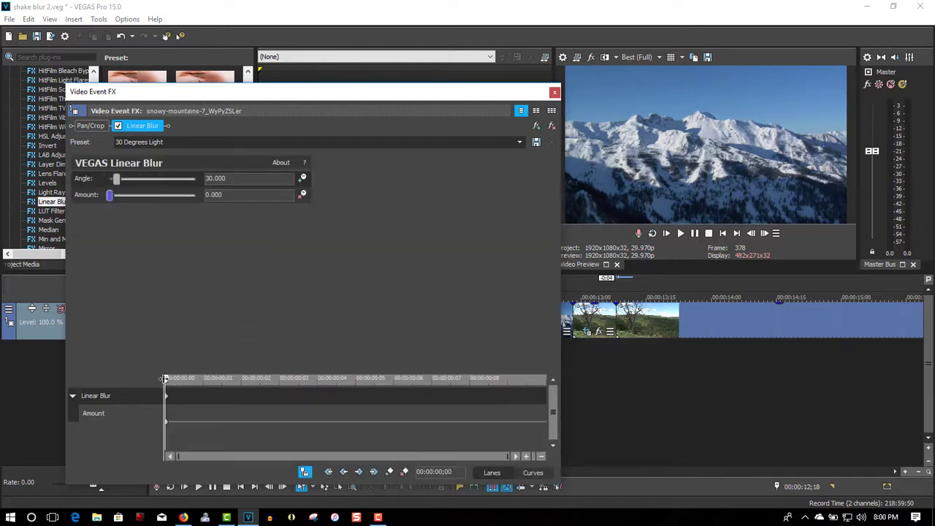
{"action": "left_click_drag", "start_coordinate": [167, 378], "coordinate": [544, 380]}
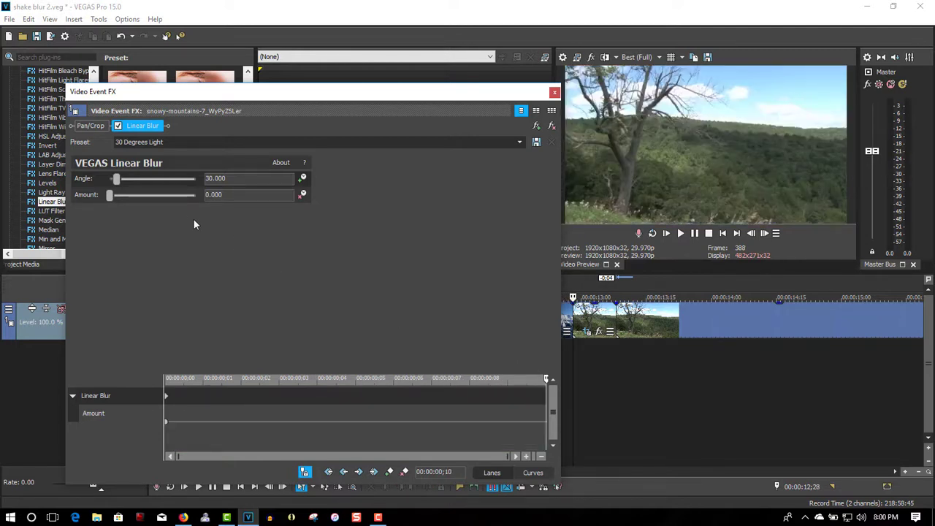
{"action": "left_click_drag", "start_coordinate": [109, 198], "coordinate": [130, 198]}
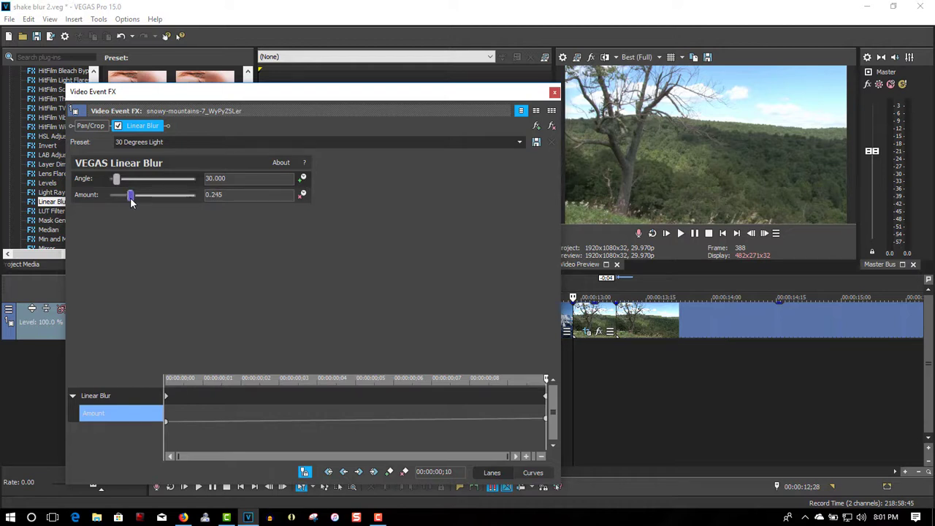
Step: Apply the 30 Degrees Light blur to the green clip's opening piece with Amount 0.245
{"action": "left_click", "coordinate": [556, 93]}
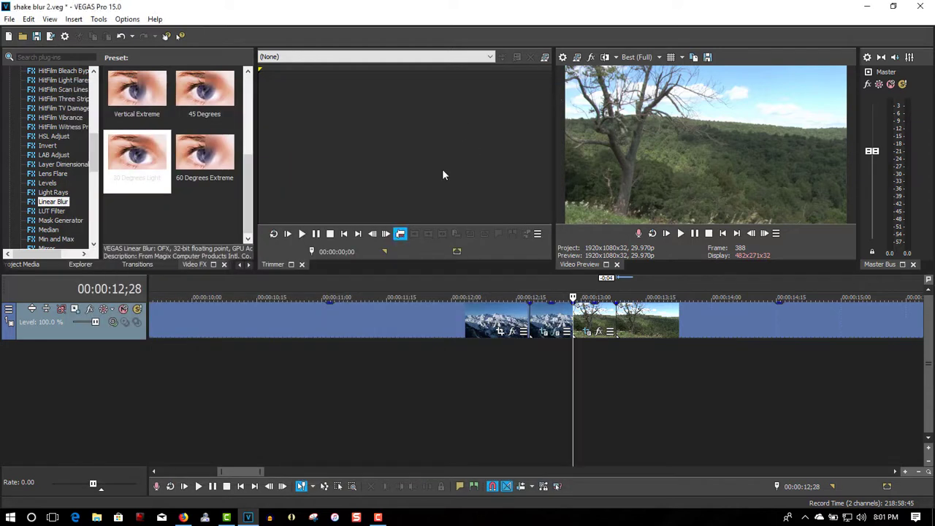
{"action": "left_click_drag", "start_coordinate": [134, 155], "coordinate": [589, 317]}
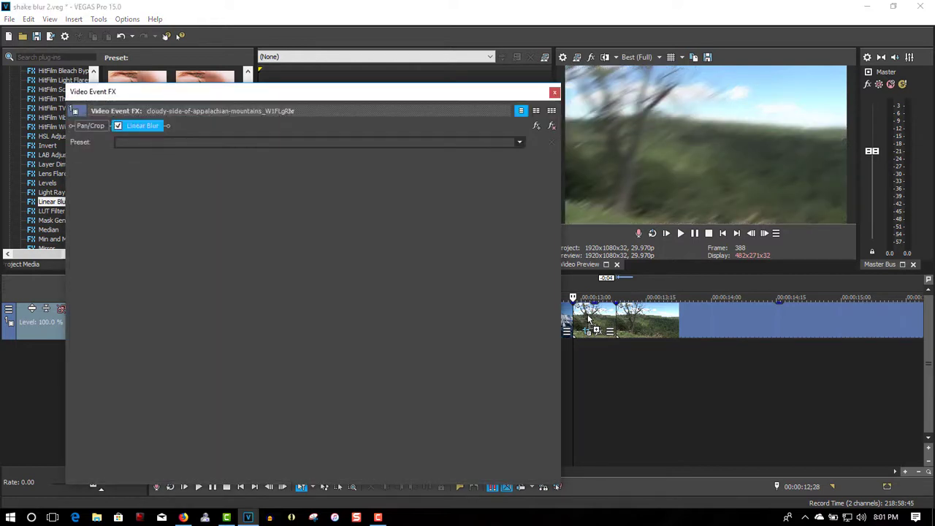
{"action": "left_click", "coordinate": [576, 351]}
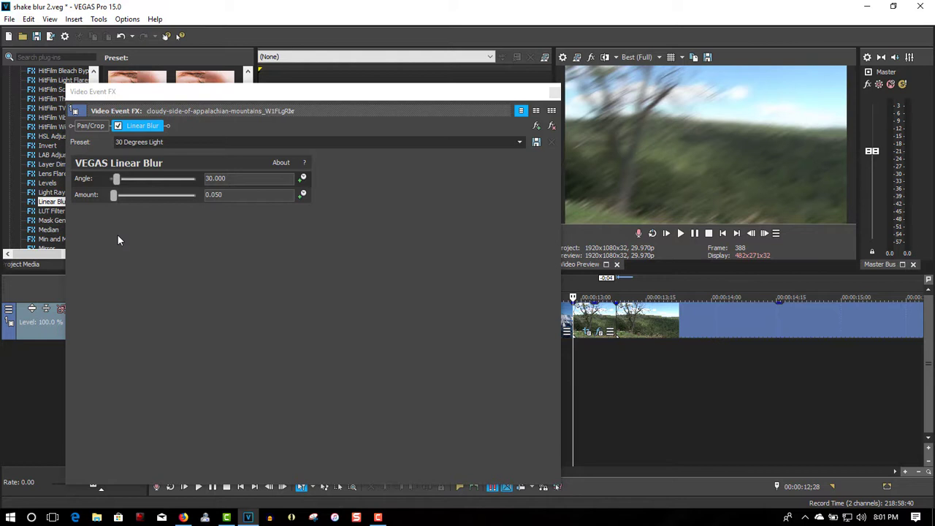
{"action": "left_click", "coordinate": [115, 195]}
{"action": "left_click_drag", "start_coordinate": [116, 194], "coordinate": [133, 200]}
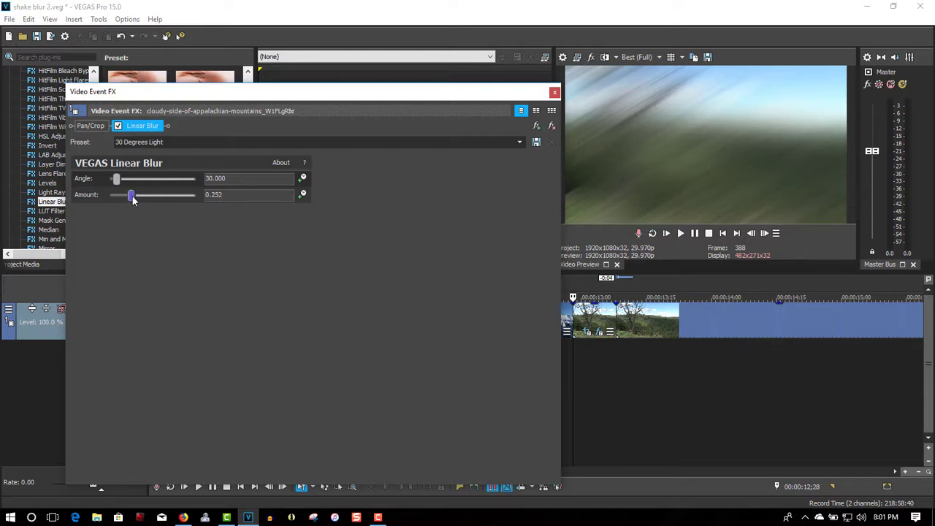
{"action": "left_click_drag", "start_coordinate": [133, 200], "coordinate": [132, 200]}
Step: Animate the blur Amount down to 0.000 at the green piece's end
{"action": "left_click", "coordinate": [302, 194]}
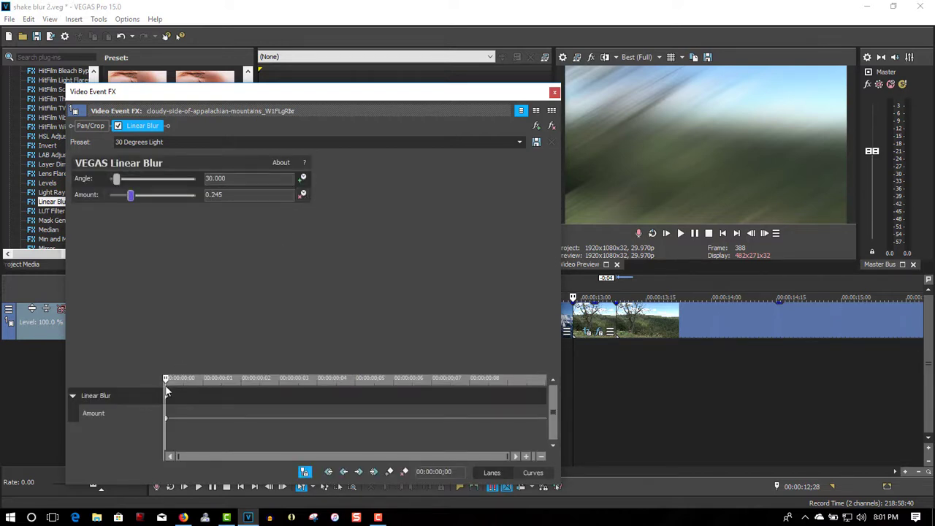
{"action": "left_click_drag", "start_coordinate": [167, 381], "coordinate": [548, 380]}
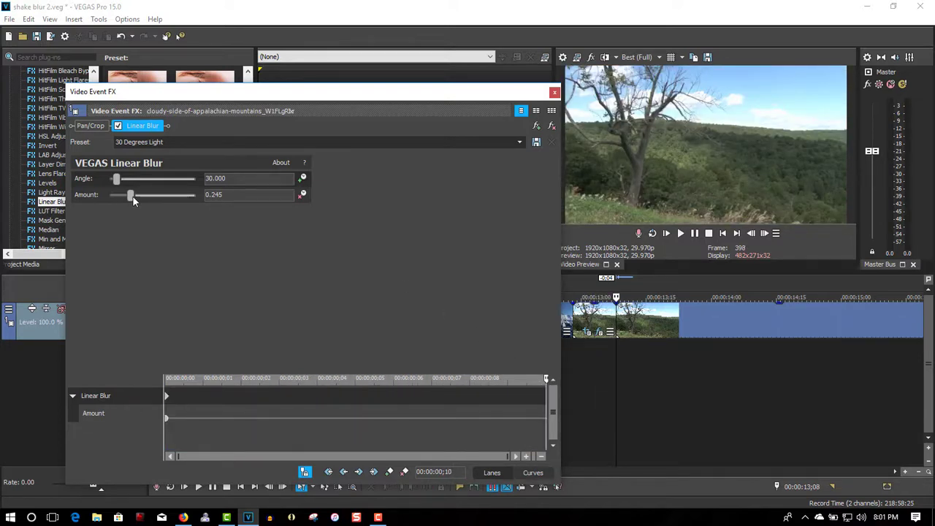
{"action": "left_click_drag", "start_coordinate": [133, 196], "coordinate": [107, 196]}
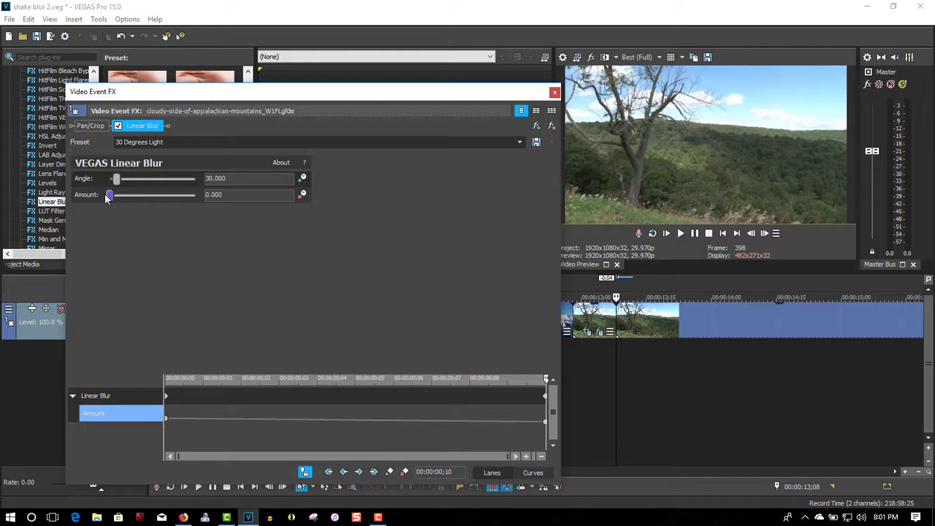
{"action": "left_click", "coordinate": [554, 91]}
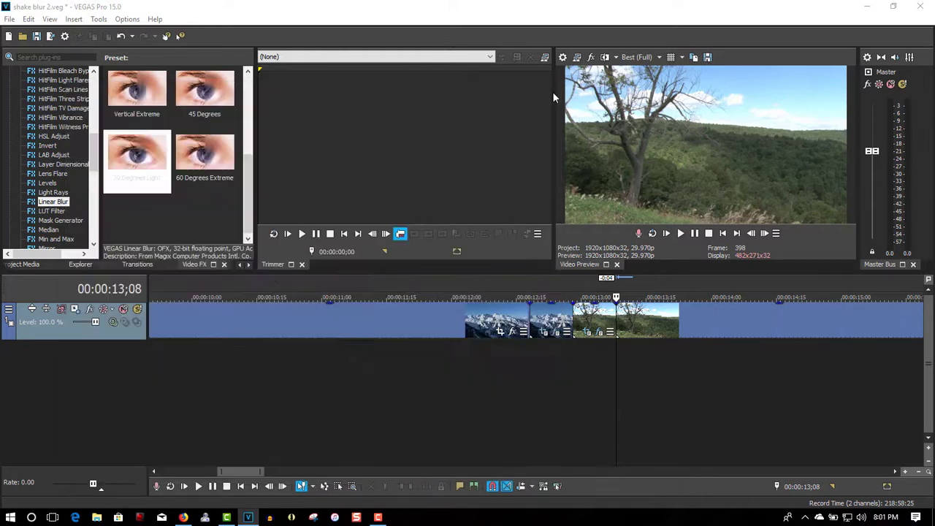
{"action": "left_click", "coordinate": [489, 350]}
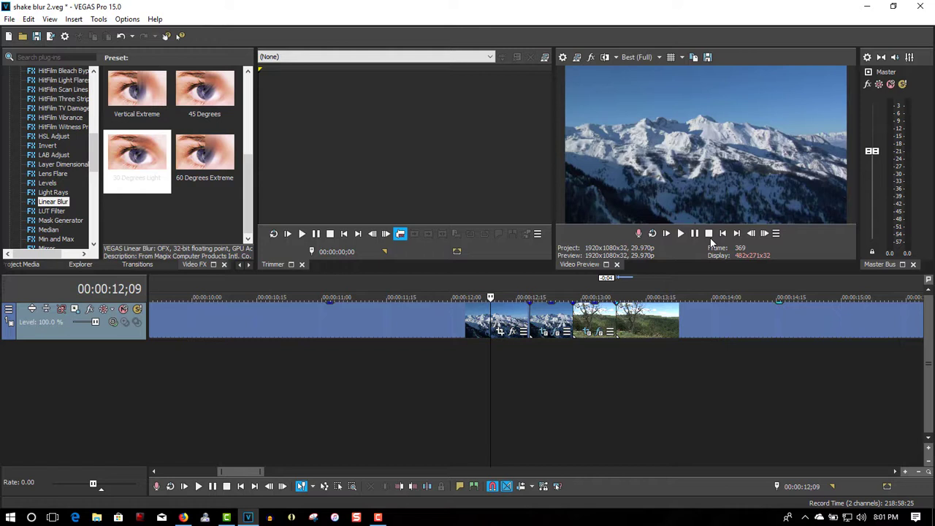
{"action": "left_click", "coordinate": [681, 234]}
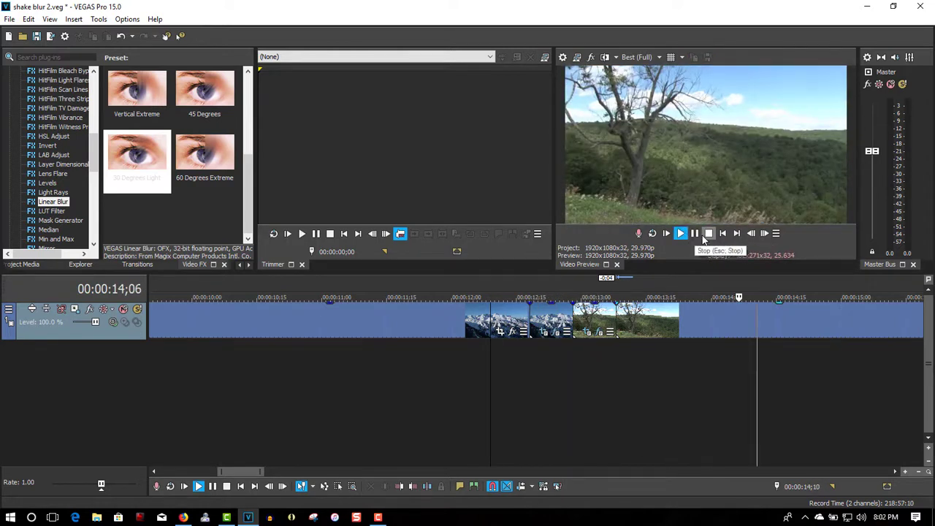
{"action": "left_click", "coordinate": [698, 233]}
{"action": "left_click", "coordinate": [487, 365]}
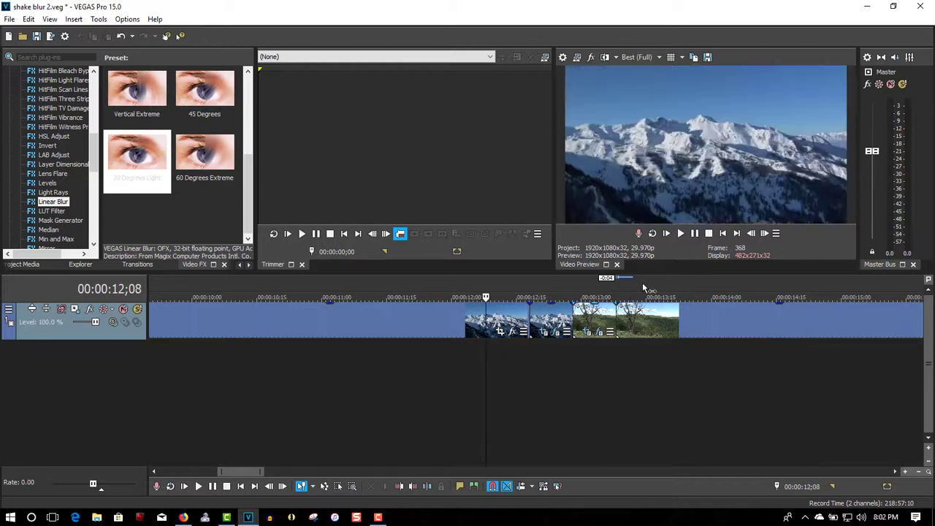
{"action": "left_click", "coordinate": [681, 233]}
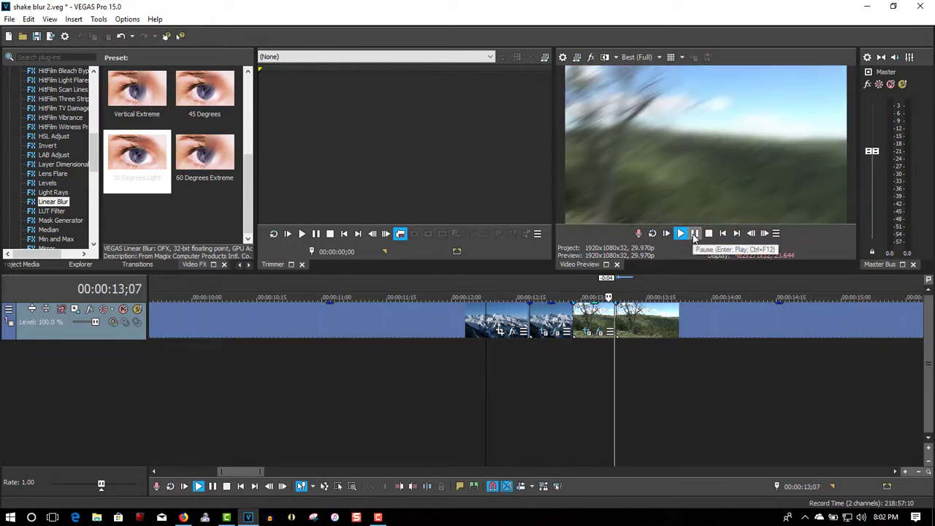
{"action": "left_click", "coordinate": [695, 233]}
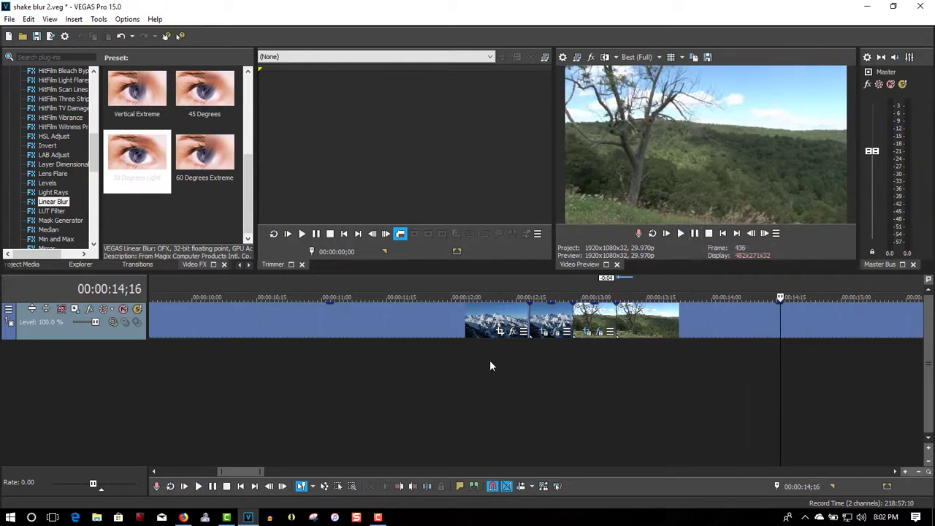
{"action": "left_click", "coordinate": [487, 362]}
{"action": "left_click", "coordinate": [681, 233]}
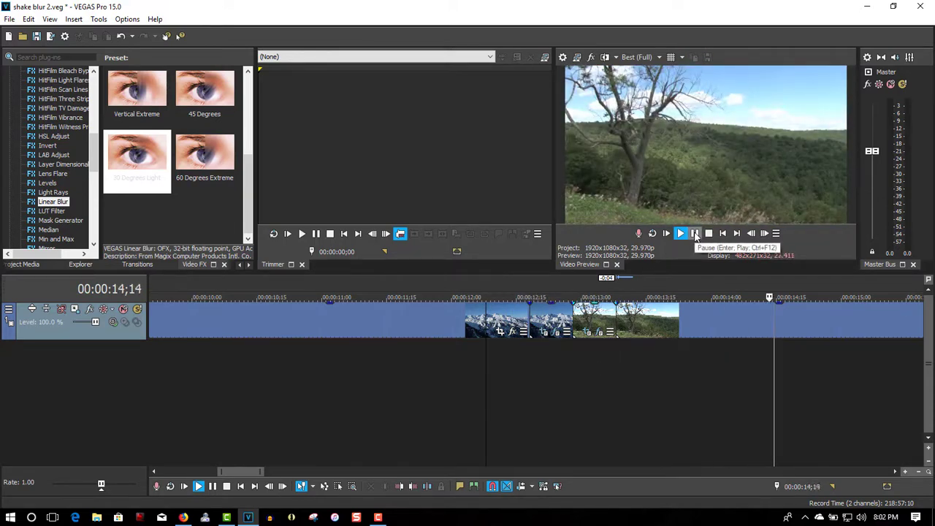
{"action": "left_click", "coordinate": [695, 233]}
{"action": "left_click", "coordinate": [500, 363]}
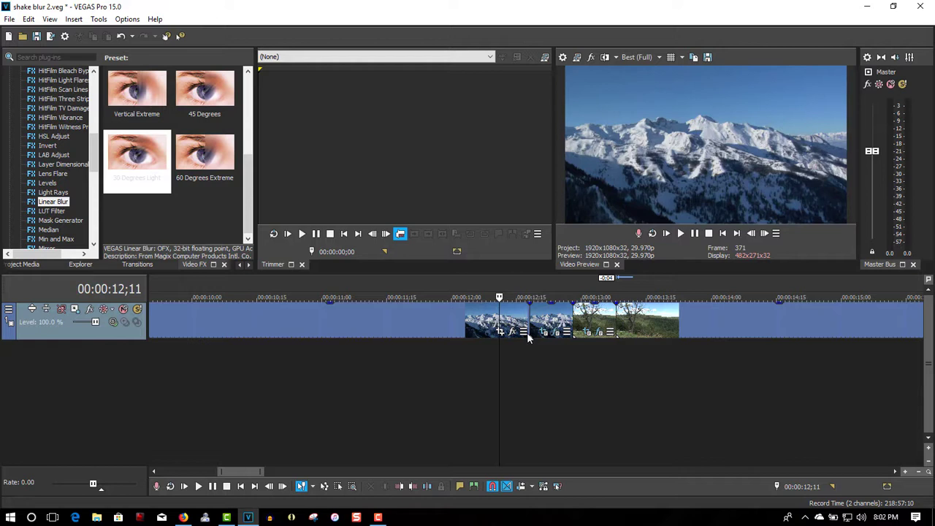
{"action": "left_click", "coordinate": [680, 233]}
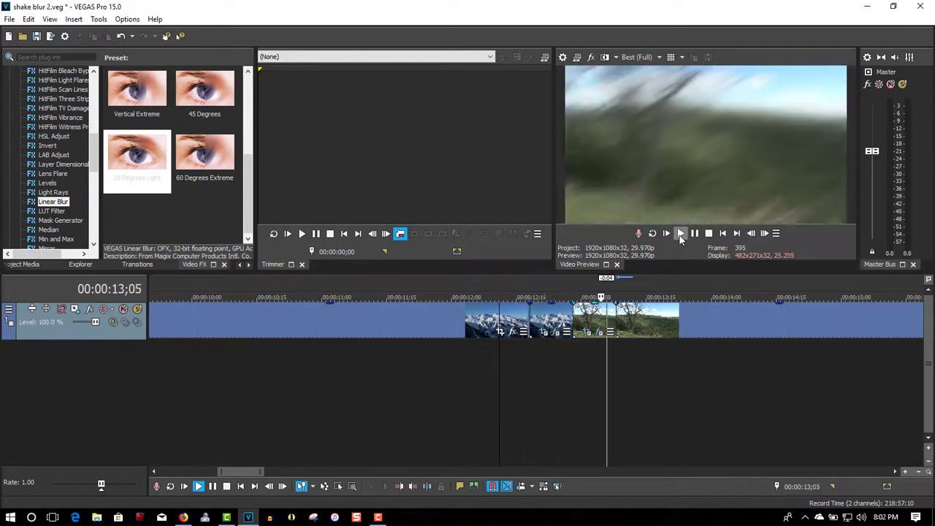
{"action": "left_click", "coordinate": [696, 235]}
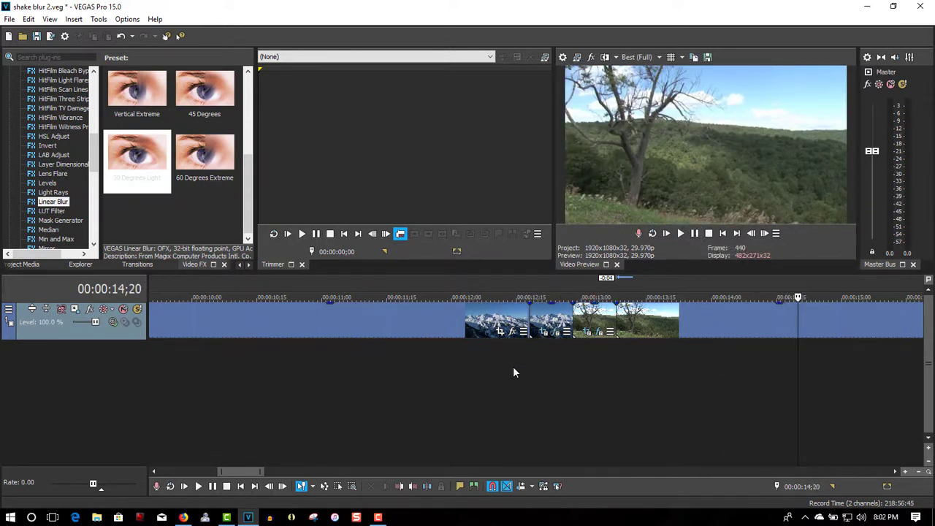